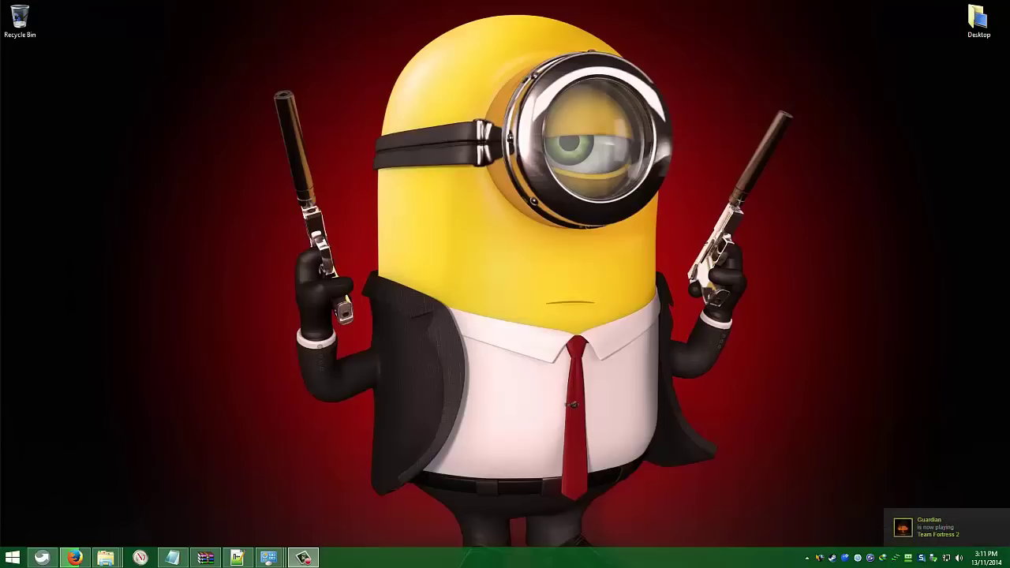
Step: Open a Command Prompt and run powercfg -devicequery wake_armed to list the devices allowed to wake the computer
left_click(13, 559)
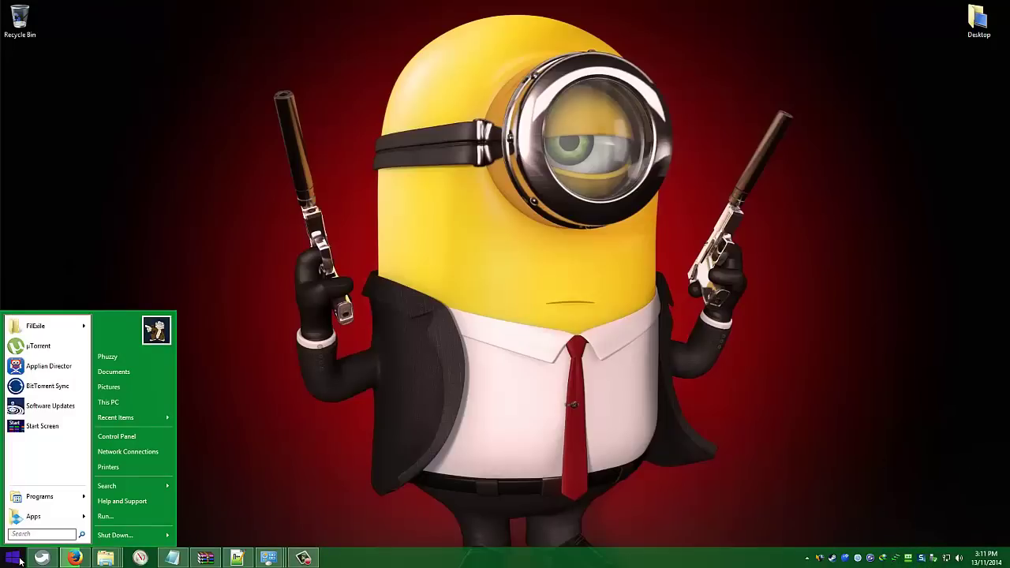
type("cmd")
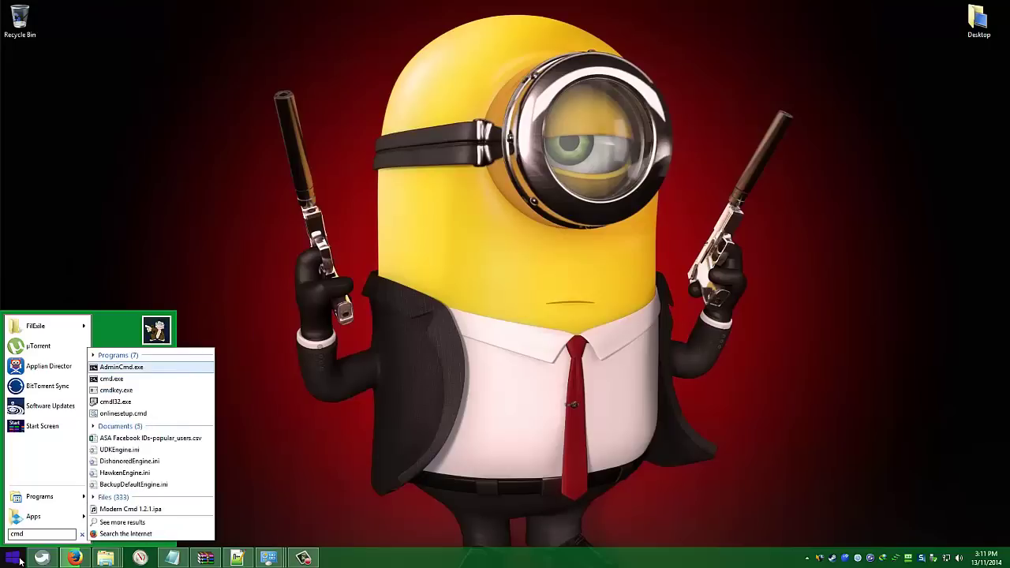
left_click(131, 379)
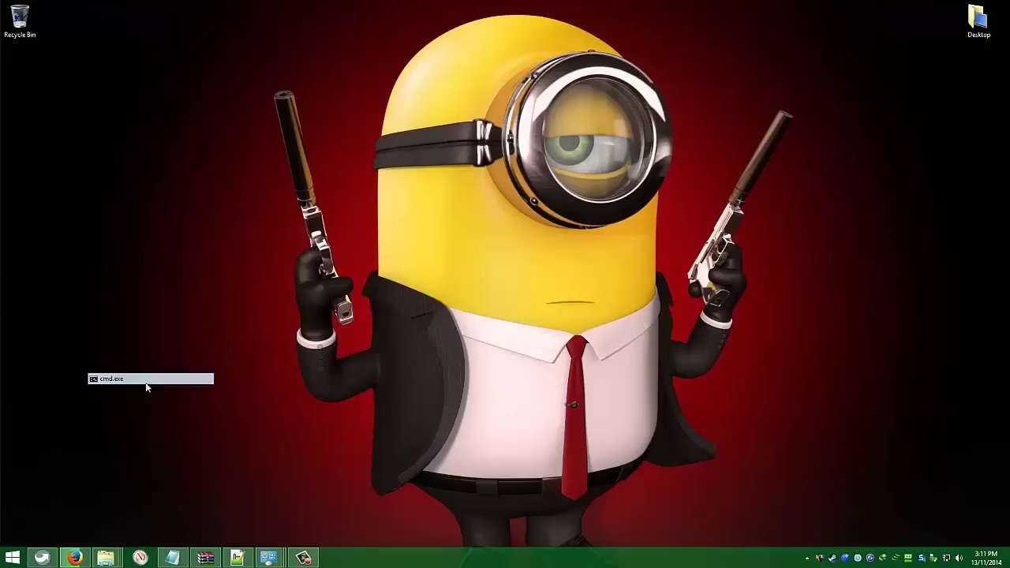
left_click_drag(161, 68, 458, 166)
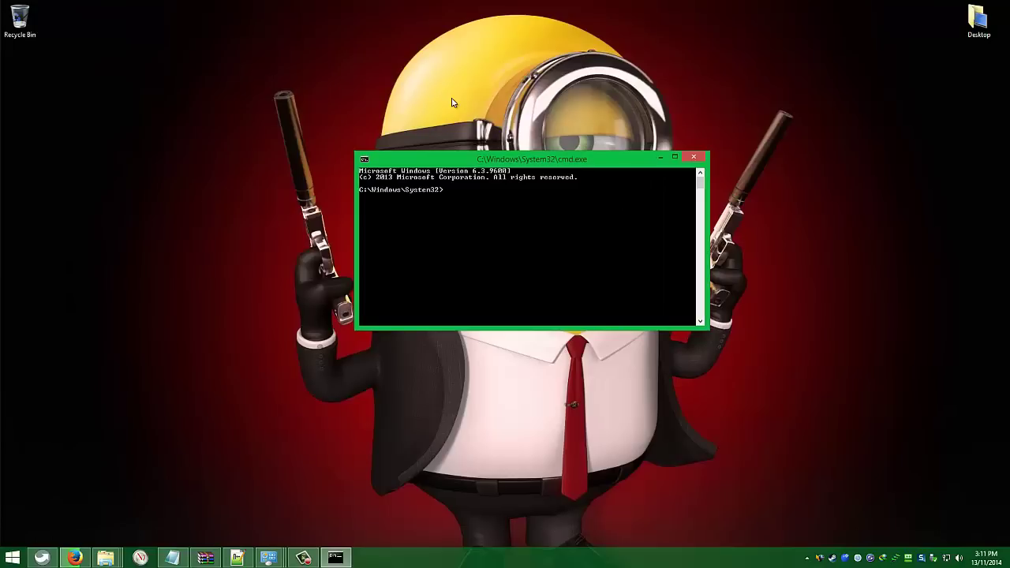
type("powercfg -devicequery wake_armed")
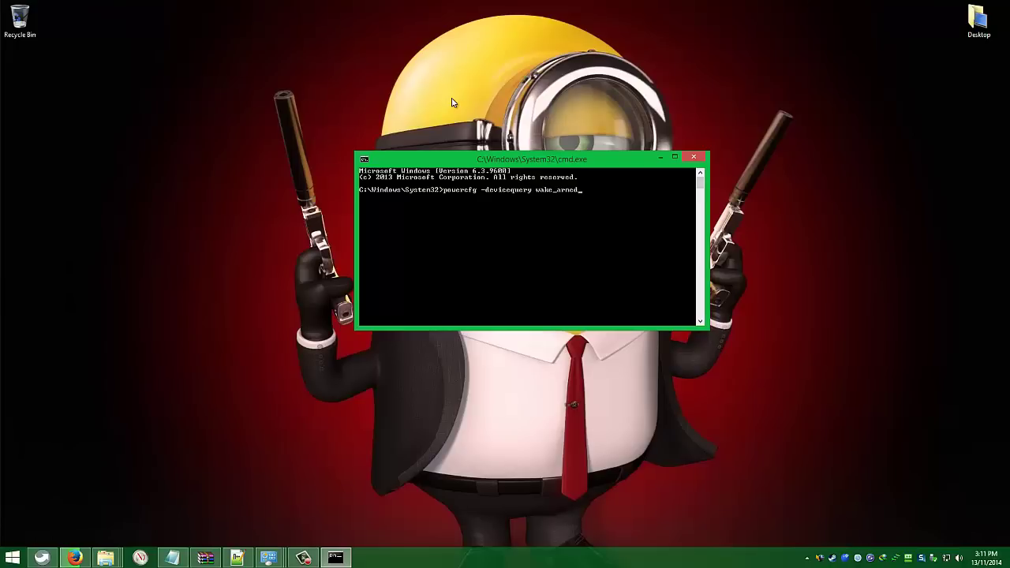
key("Return")
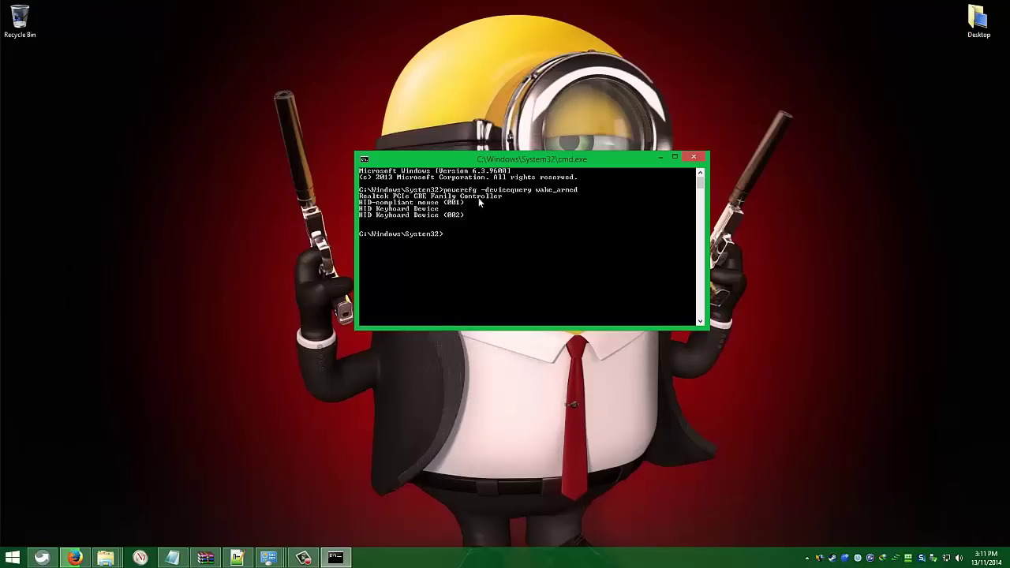
left_click_drag(553, 162, 786, 350)
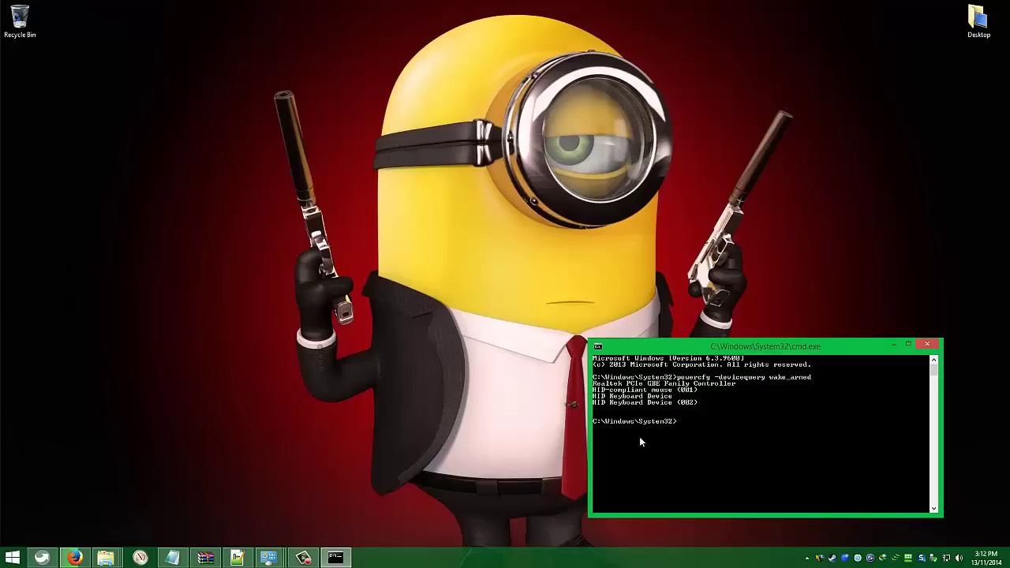
Step: Open Control Panel and move its window fully into view, clear of most of the Command Prompt
left_click(12, 558)
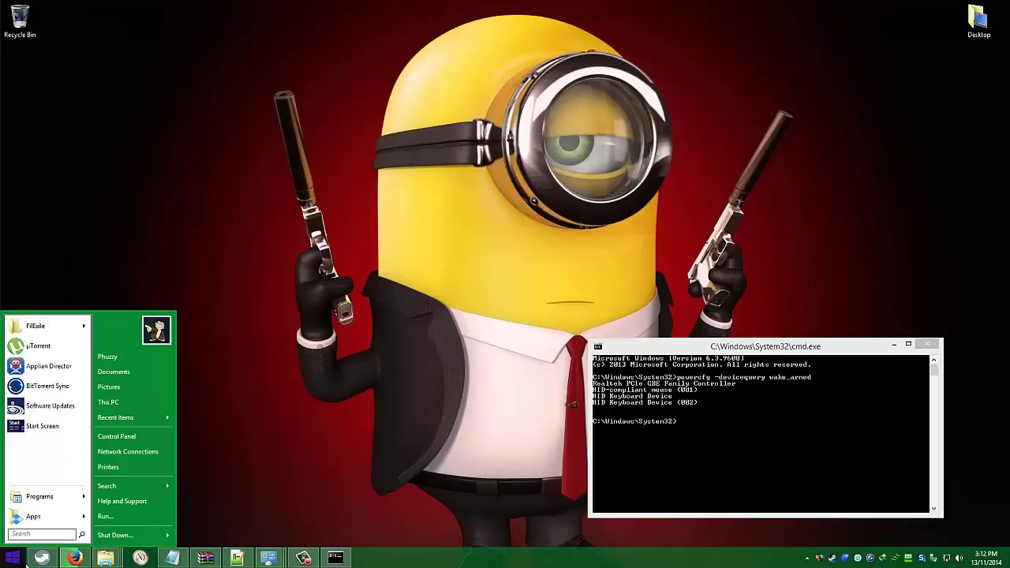
left_click(131, 441)
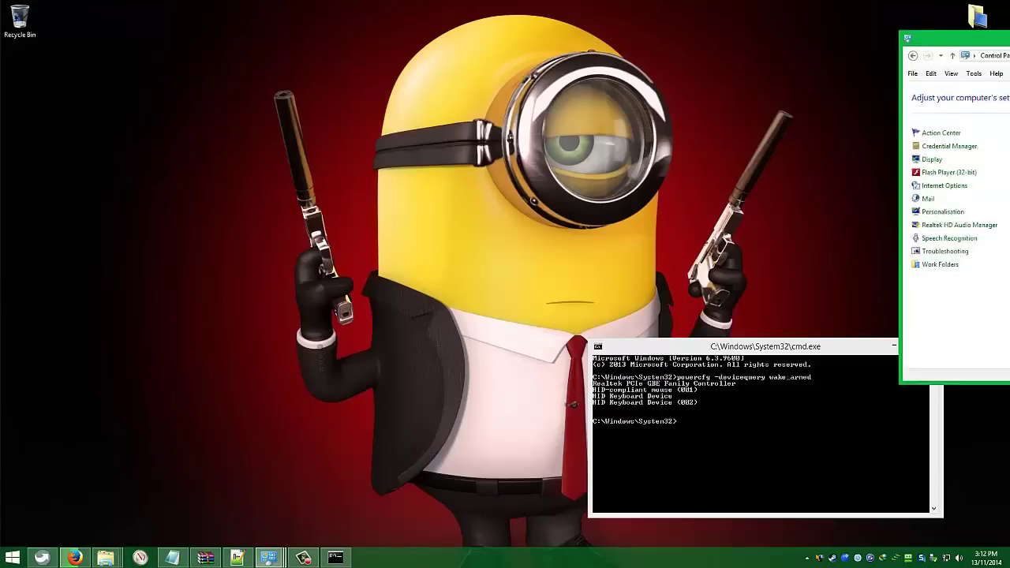
left_click_drag(915, 24, 522, 14)
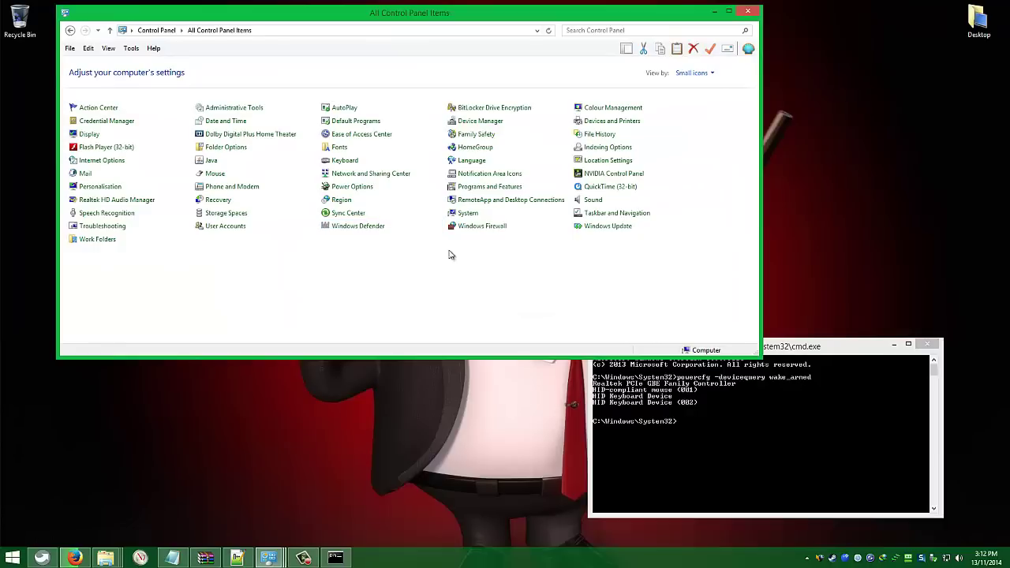
Step: Try the Large icons and Category views of Control Panel, and return to Small icons
left_click(708, 73)
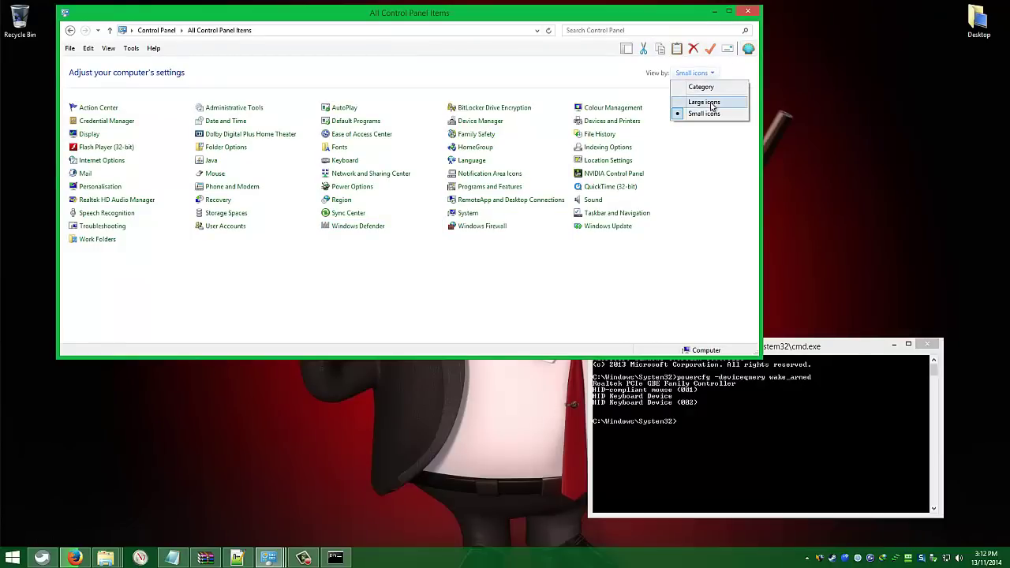
left_click(711, 103)
left_click(710, 74)
left_click(700, 87)
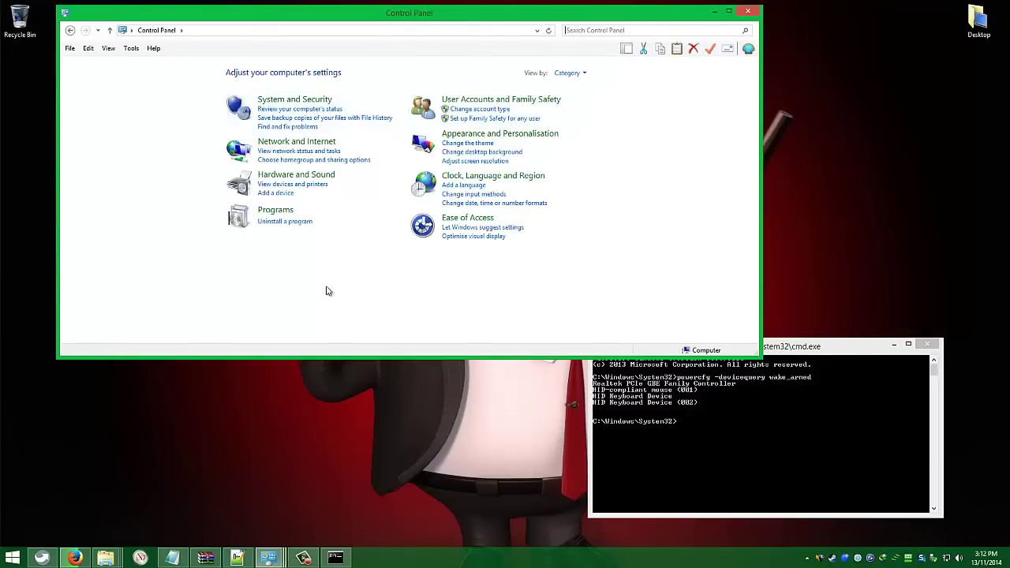
left_click(580, 73)
left_click(590, 112)
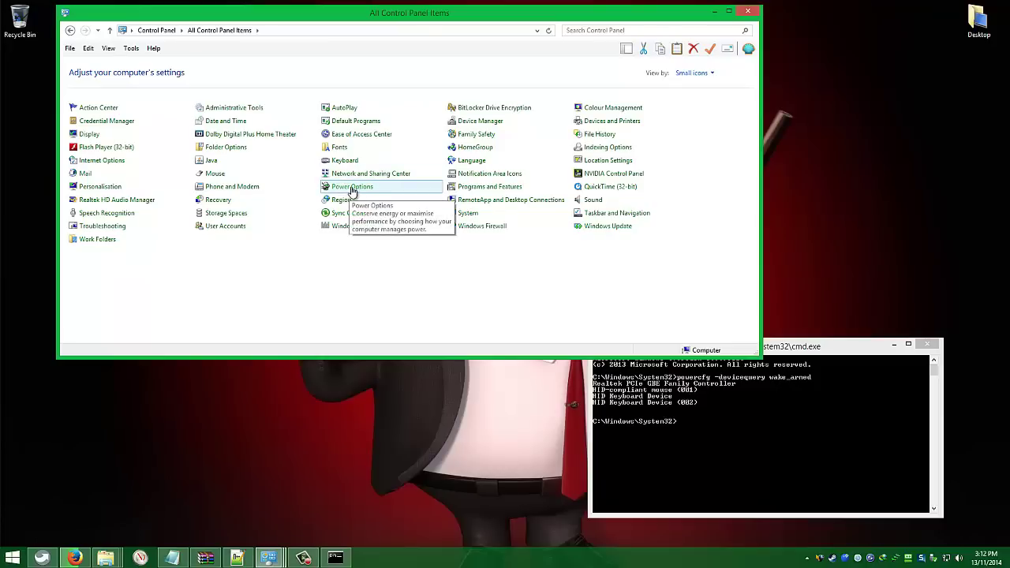
Step: Open Device Manager from Control Panel and place the Command Prompt window beside it
left_click(475, 127)
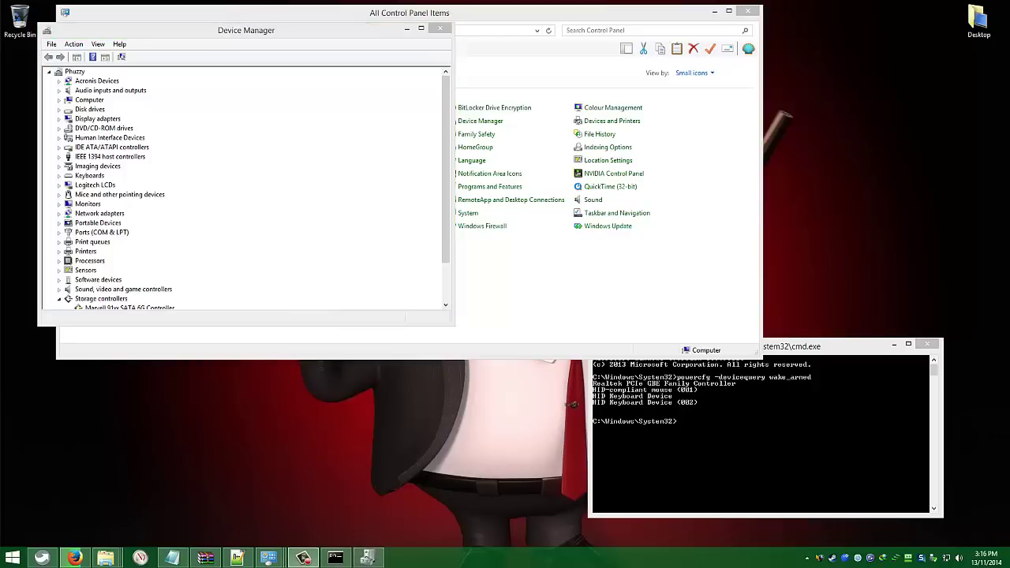
left_click(251, 34)
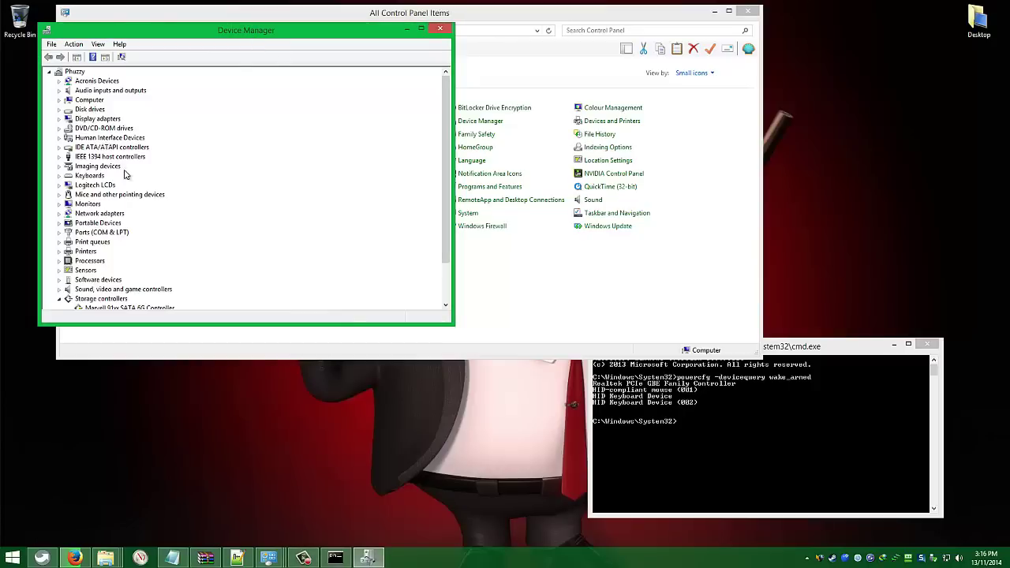
left_click(777, 348)
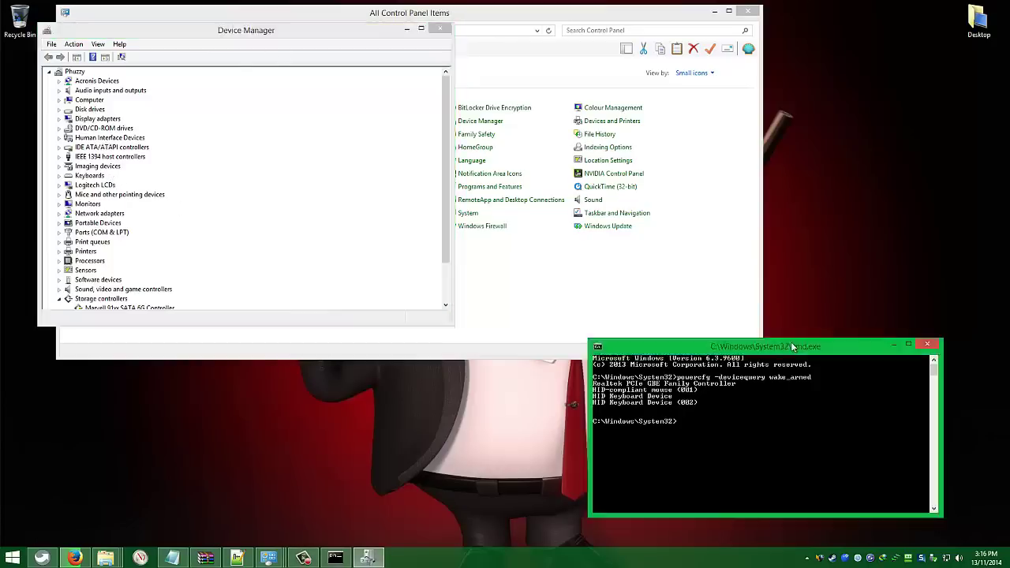
left_click_drag(782, 345, 678, 179)
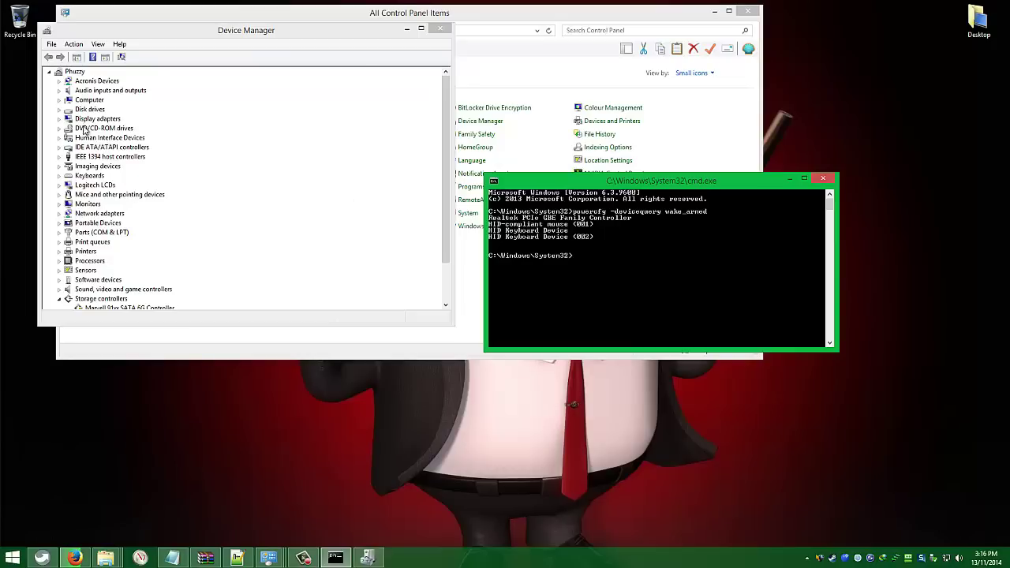
Step: Expand the Mice and other pointing devices category in Device Manager and select the first HID-compliant mouse
double_click(91, 196)
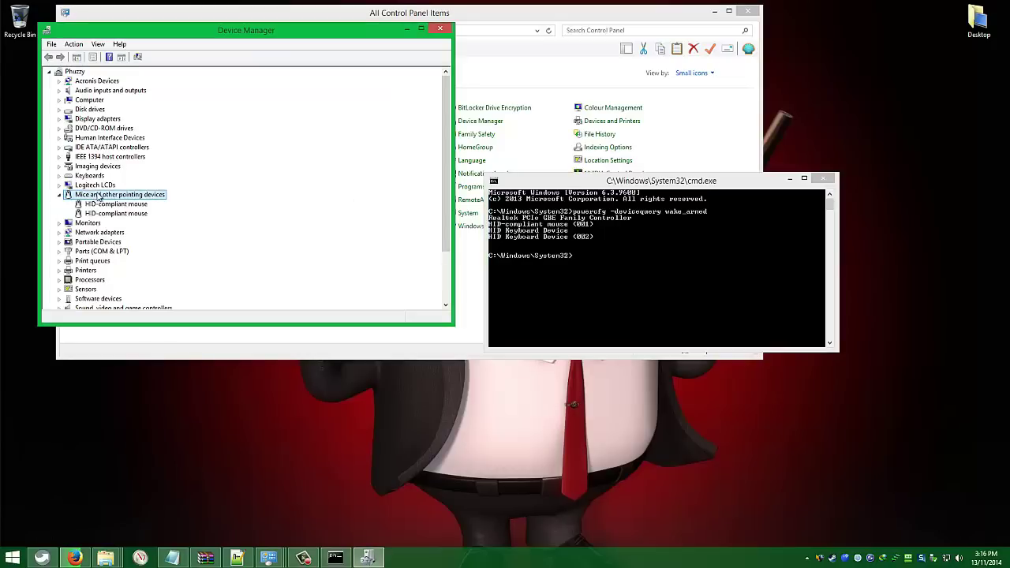
left_click(118, 204)
left_click(124, 215)
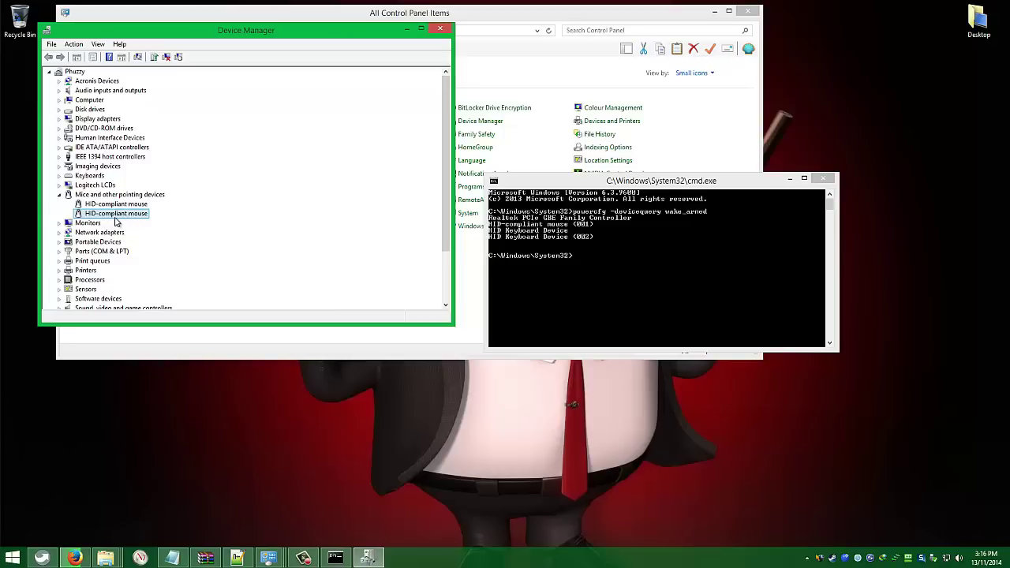
left_click(116, 204)
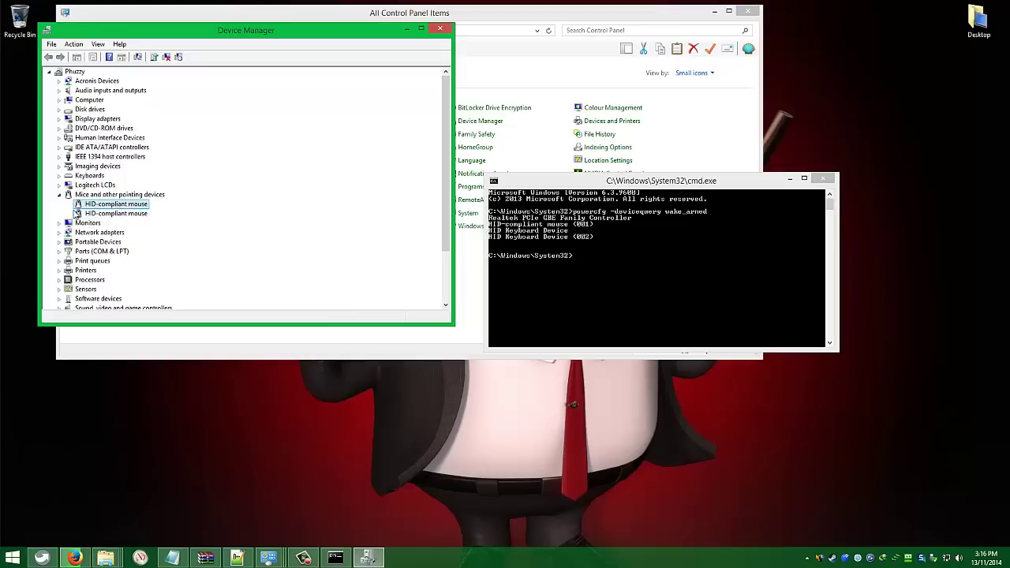
Step: Check the first HID-compliant mouse's properties for power management settings and close them without changes
right_click(103, 205)
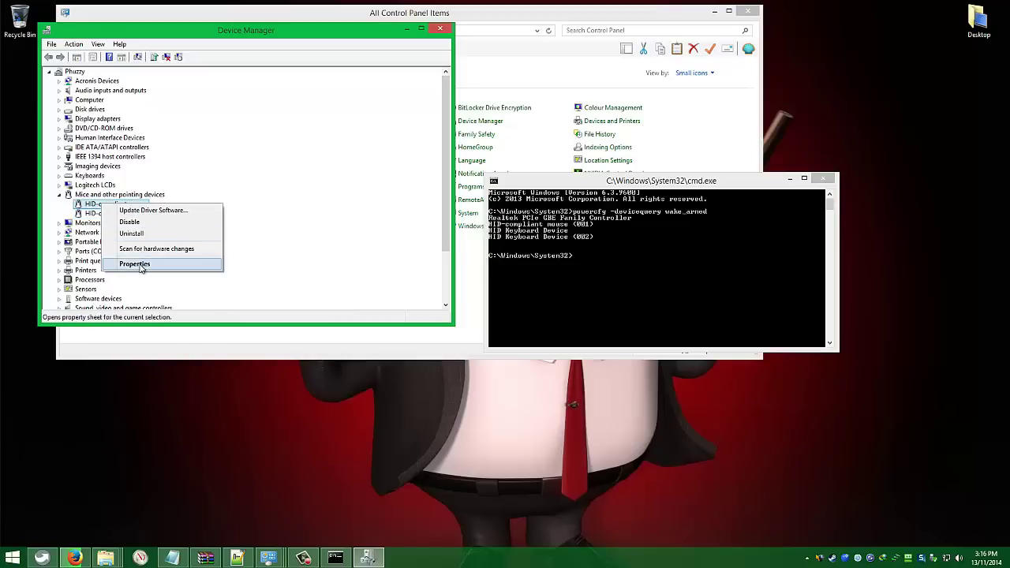
left_click(135, 264)
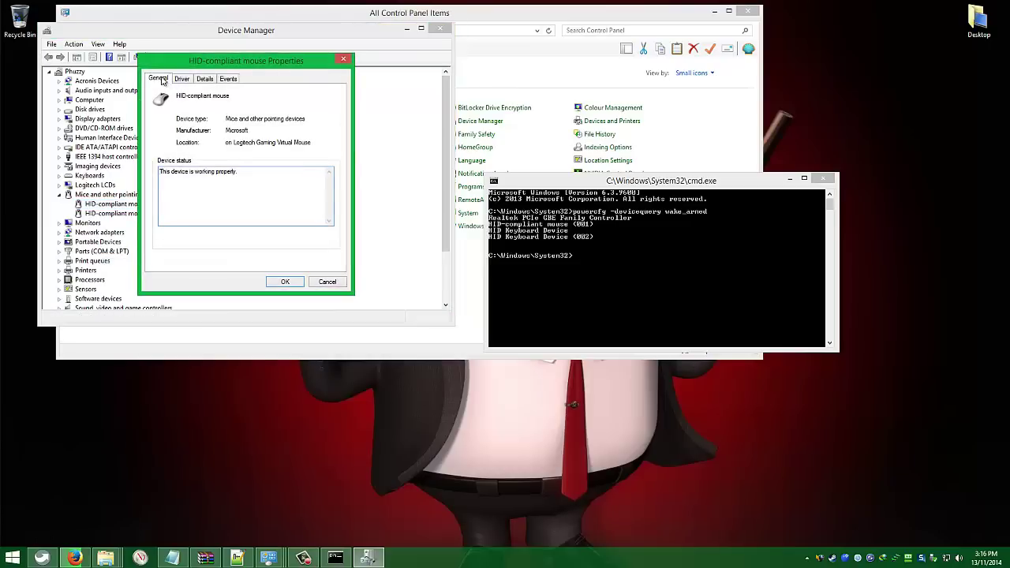
left_click(181, 78)
left_click(204, 79)
left_click(227, 78)
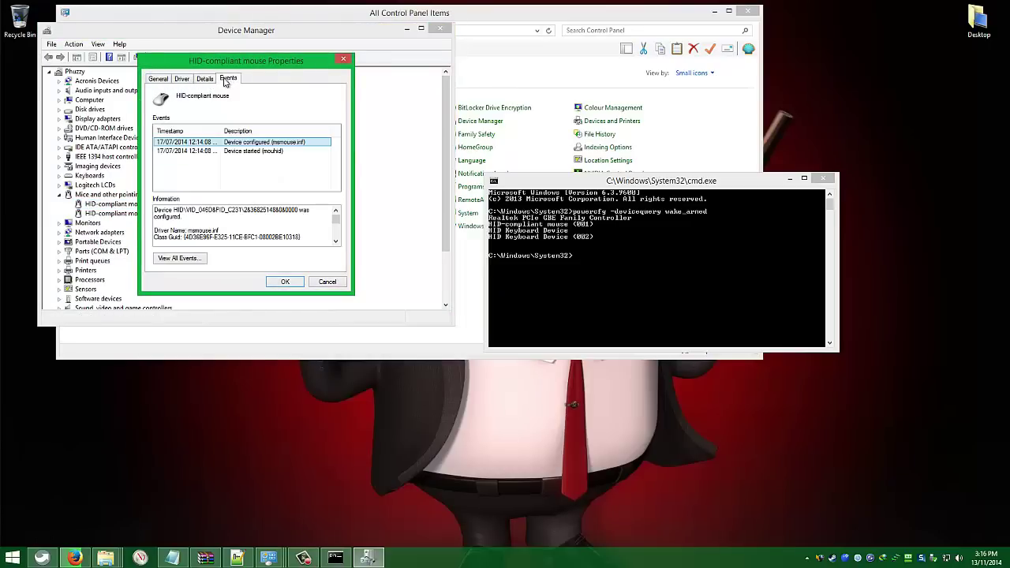
left_click(327, 281)
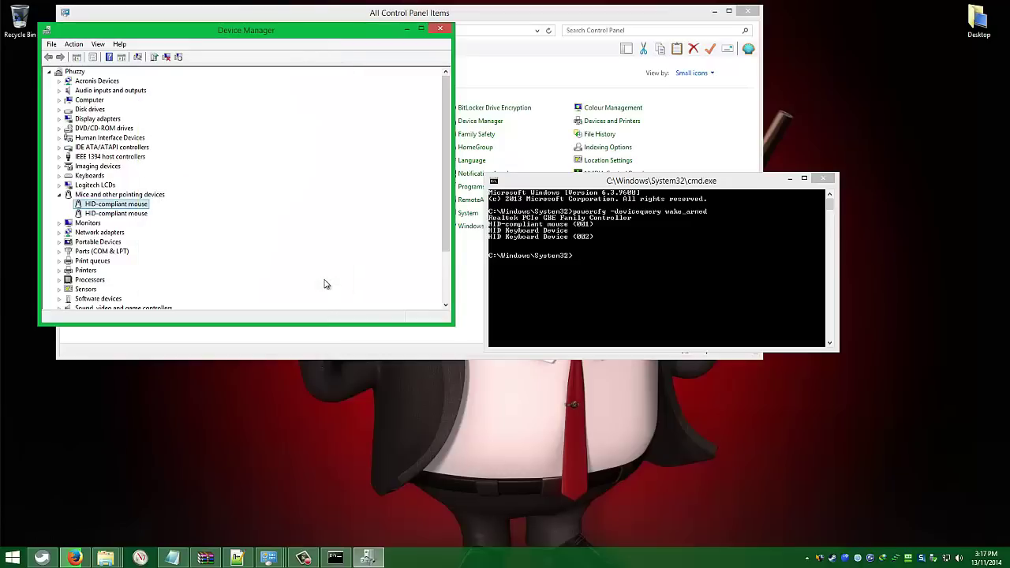
Step: In the second HID-compliant mouse's power management properties, disable "Allow this device to wake the computer" and confirm
left_click(588, 215)
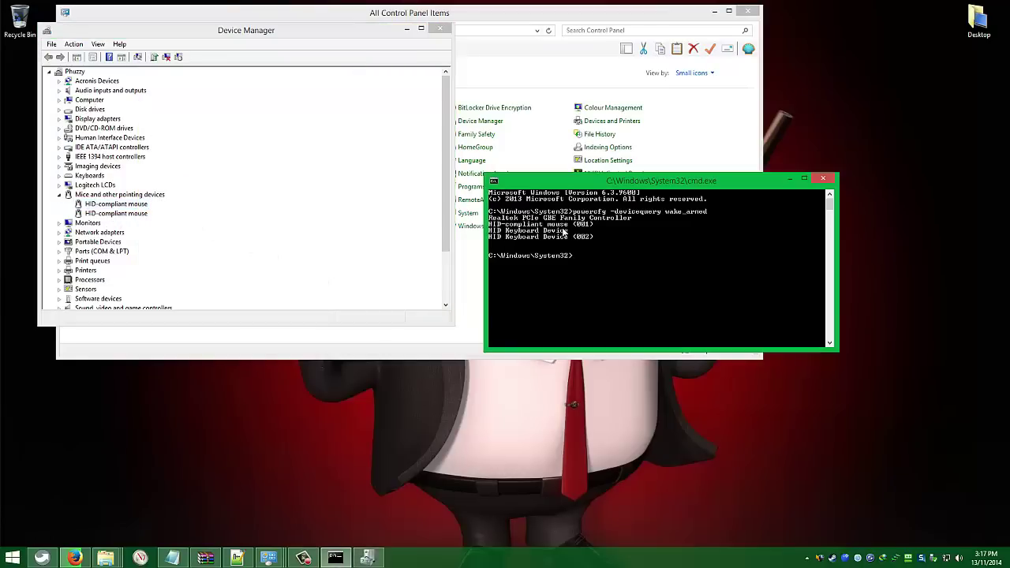
left_click(120, 216)
right_click(119, 217)
left_click(165, 273)
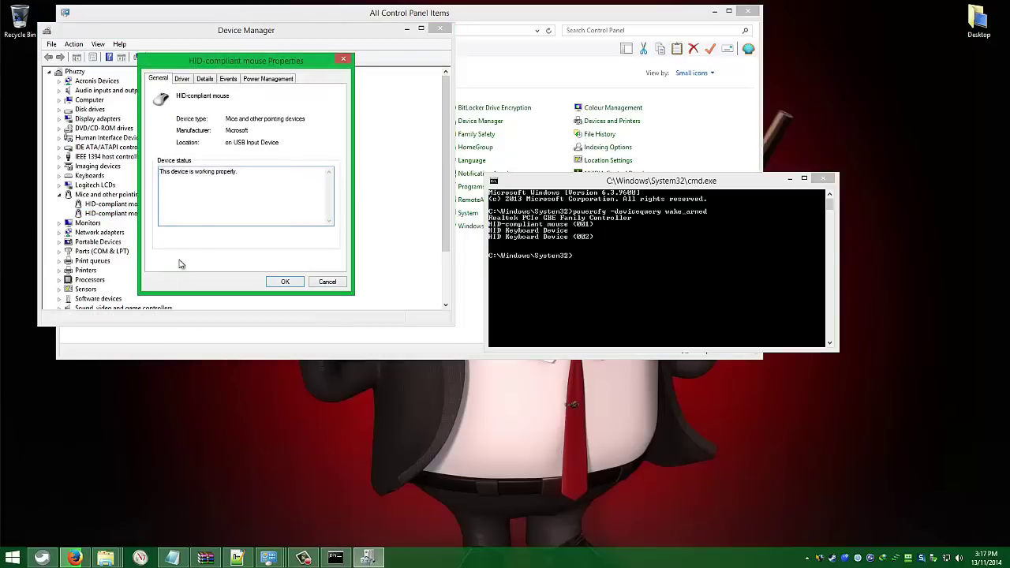
left_click(181, 78)
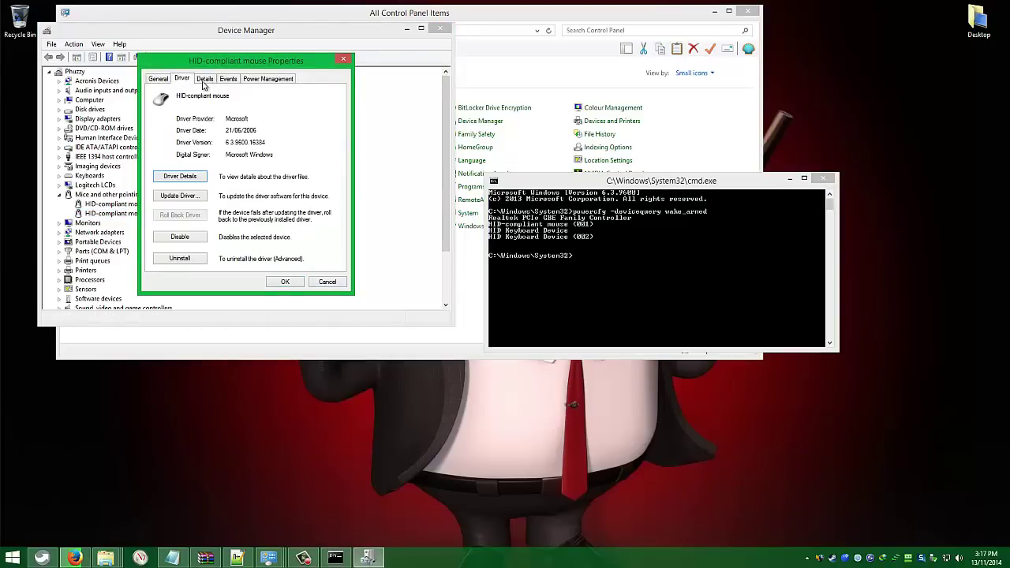
left_click(205, 80)
left_click(228, 79)
left_click(263, 80)
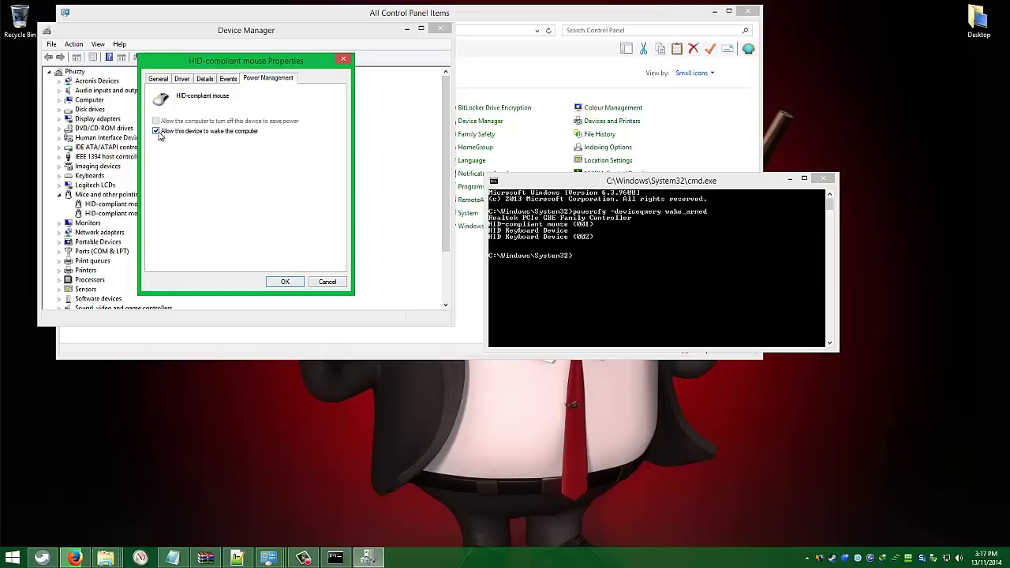
left_click(157, 132)
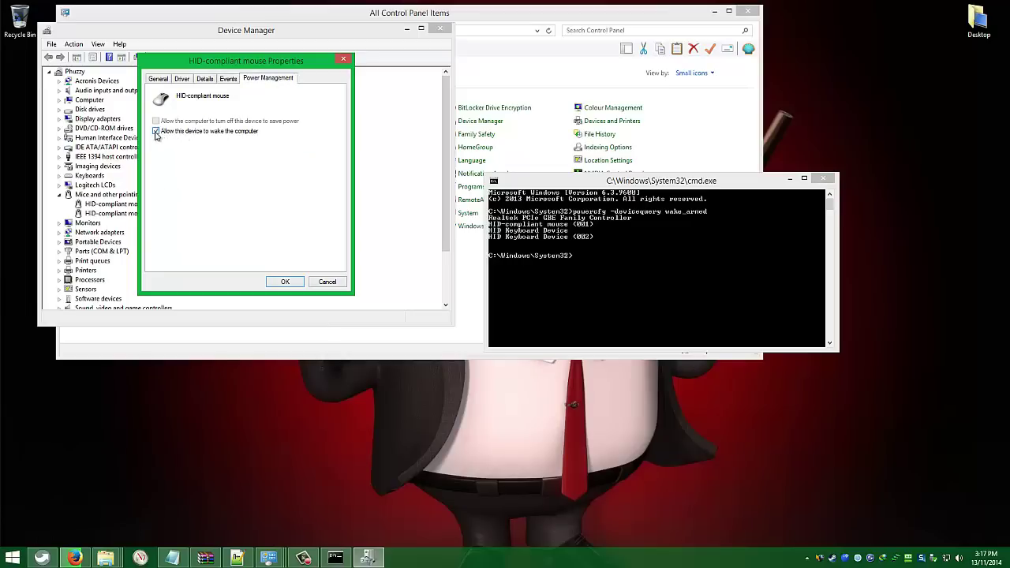
left_click(284, 282)
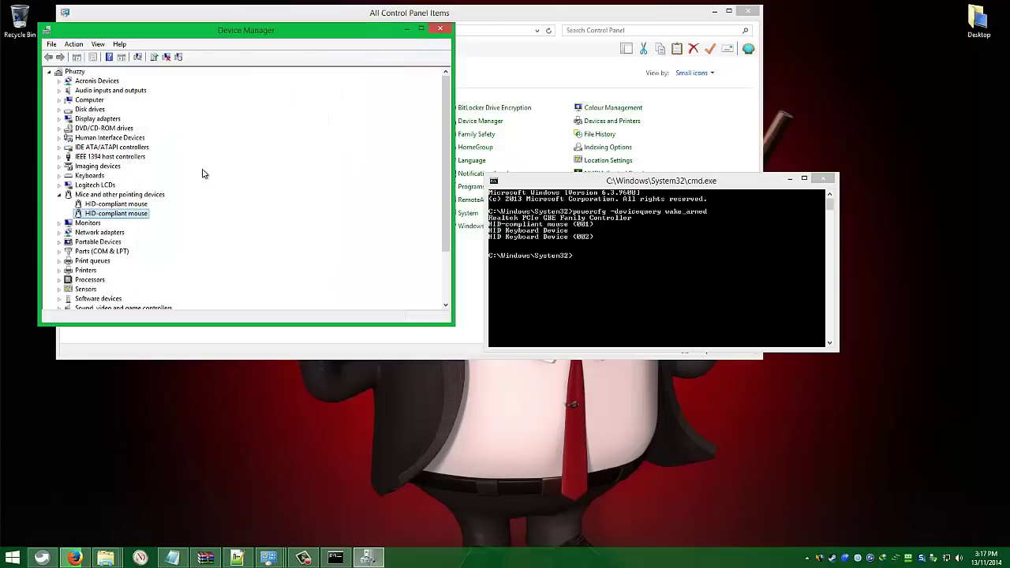
Step: Rerun powercfg -devicequery wake_armed in the Command Prompt to check which devices can still wake the computer
left_click(589, 182)
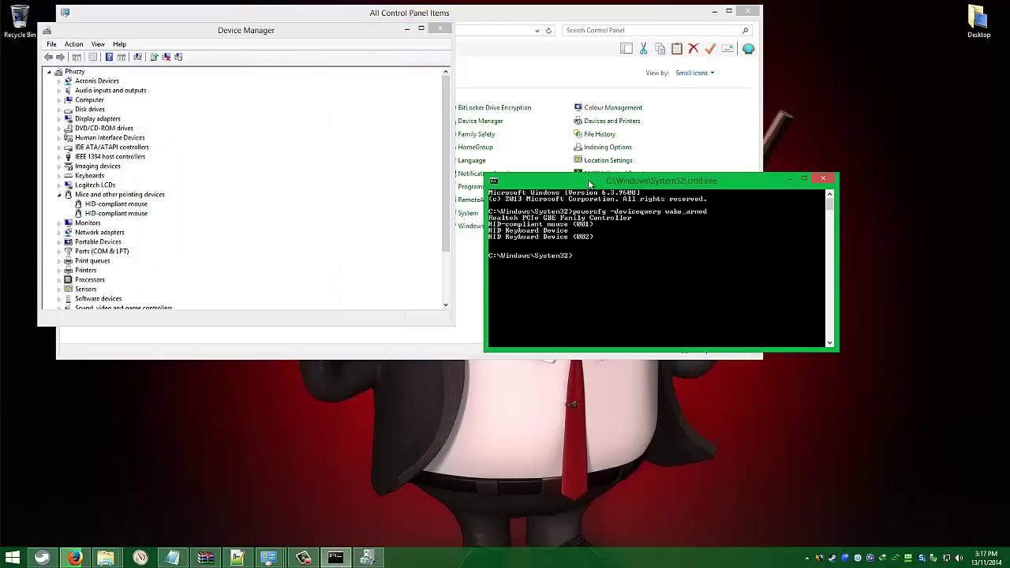
key("Up")
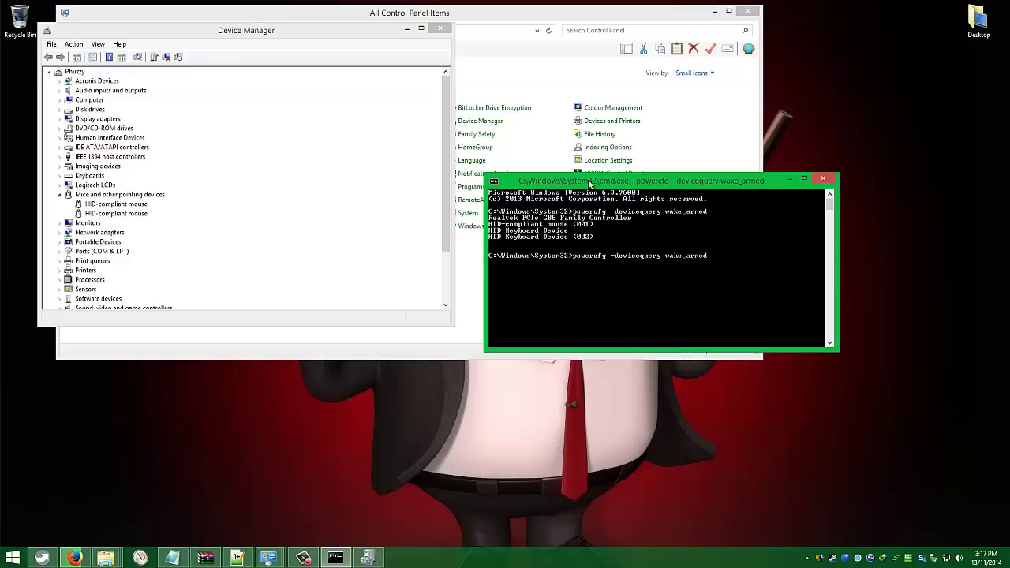
key("Return")
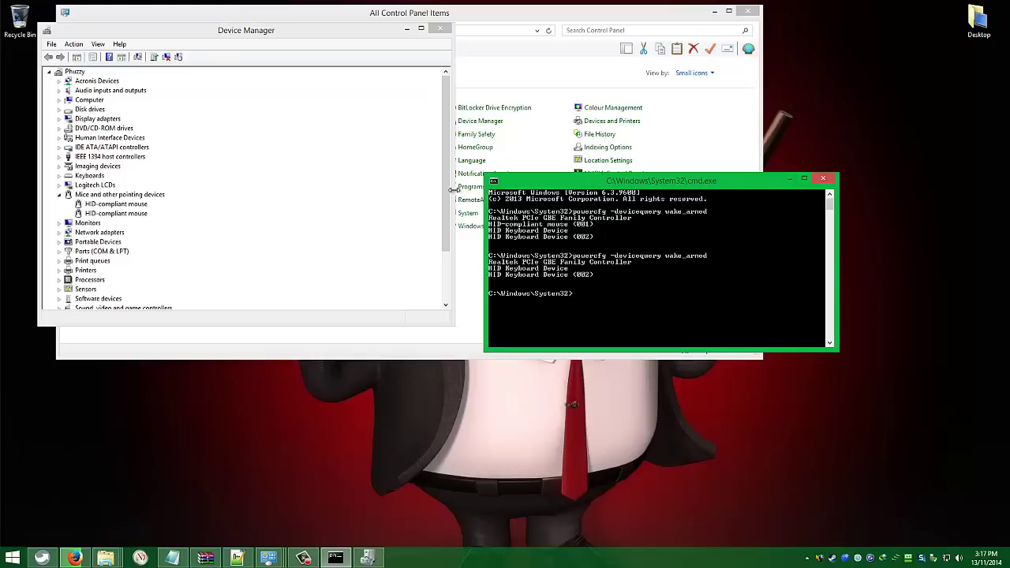
Step: In Device Manager, switch from the mice to the Keyboards category and disable "Allow this device to wake the computer" for the first HID Keyboard Device
left_click(60, 195)
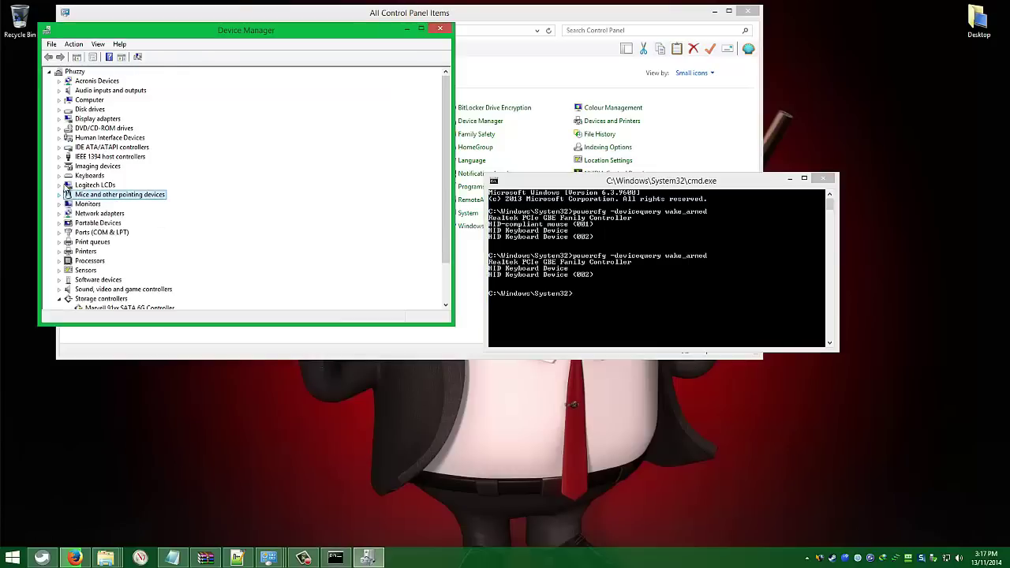
left_click(59, 175)
left_click(111, 186)
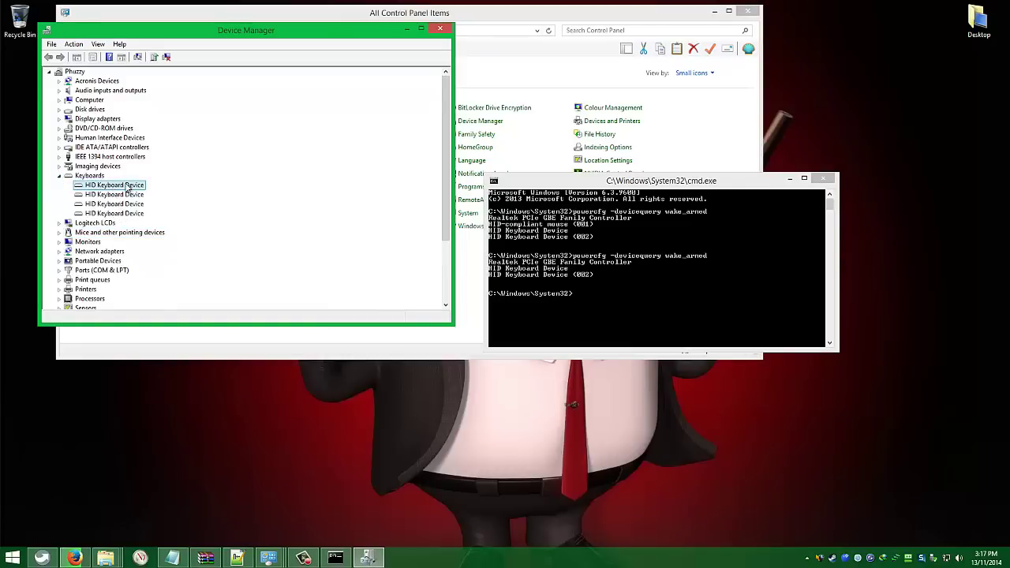
right_click(127, 186)
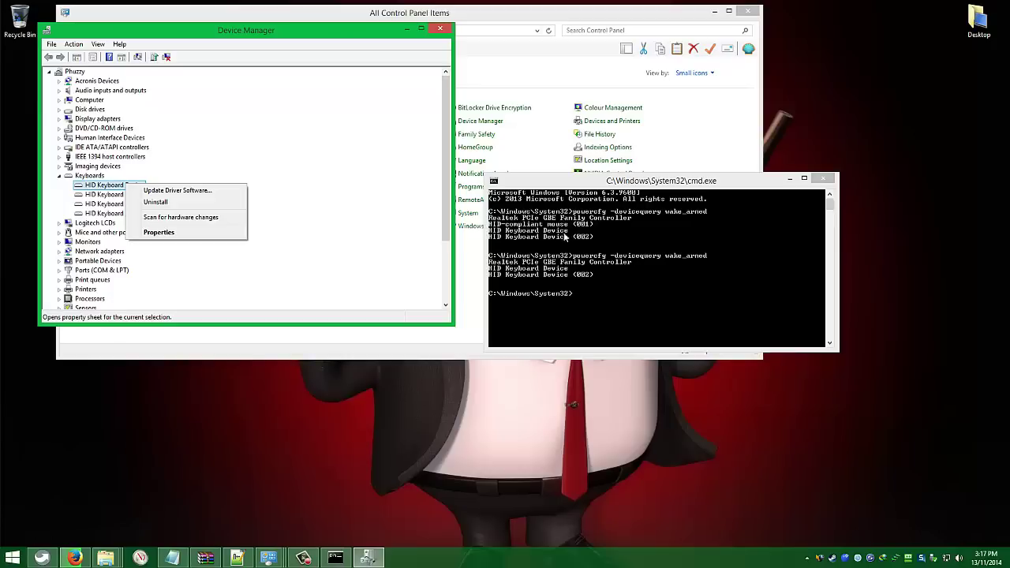
left_click(228, 231)
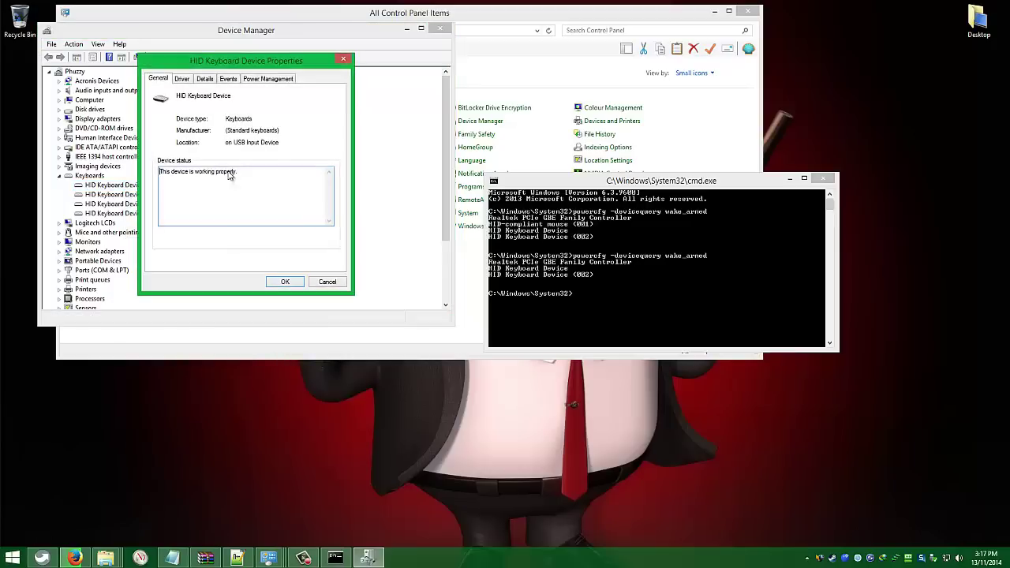
left_click(260, 79)
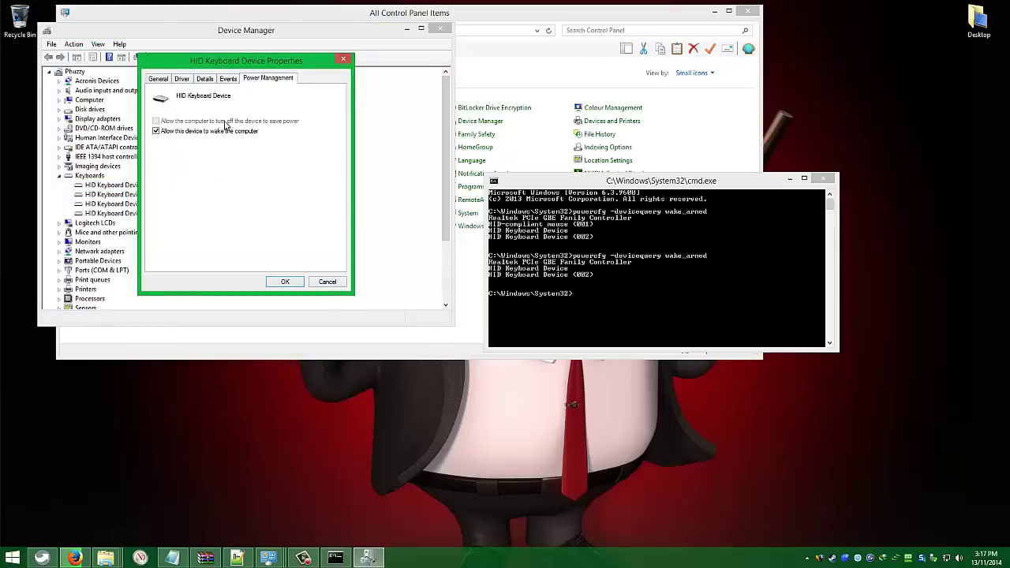
left_click(157, 132)
left_click(284, 282)
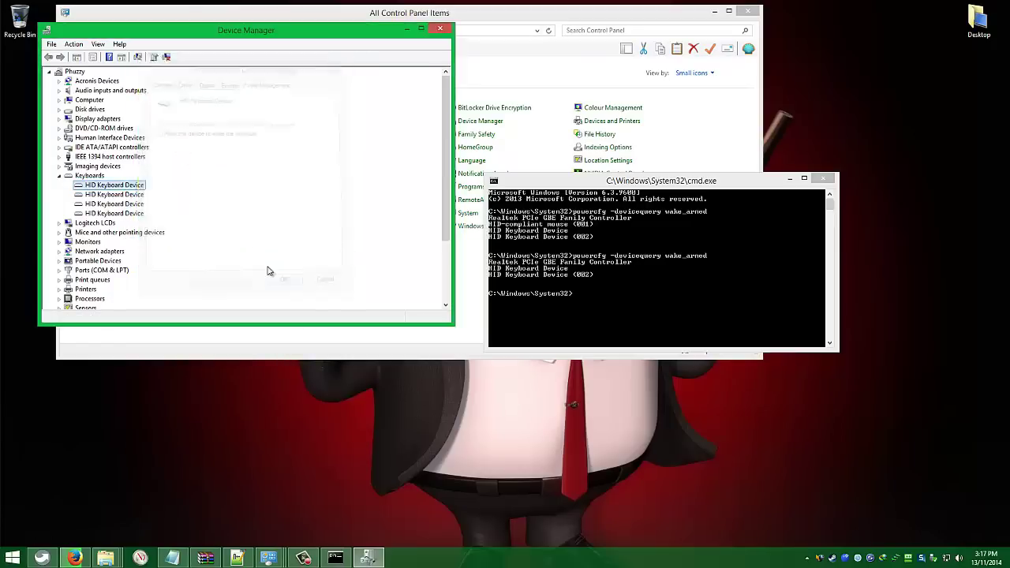
Step: Check the second HID Keyboard Device's properties for power management settings and close them without changes
right_click(137, 198)
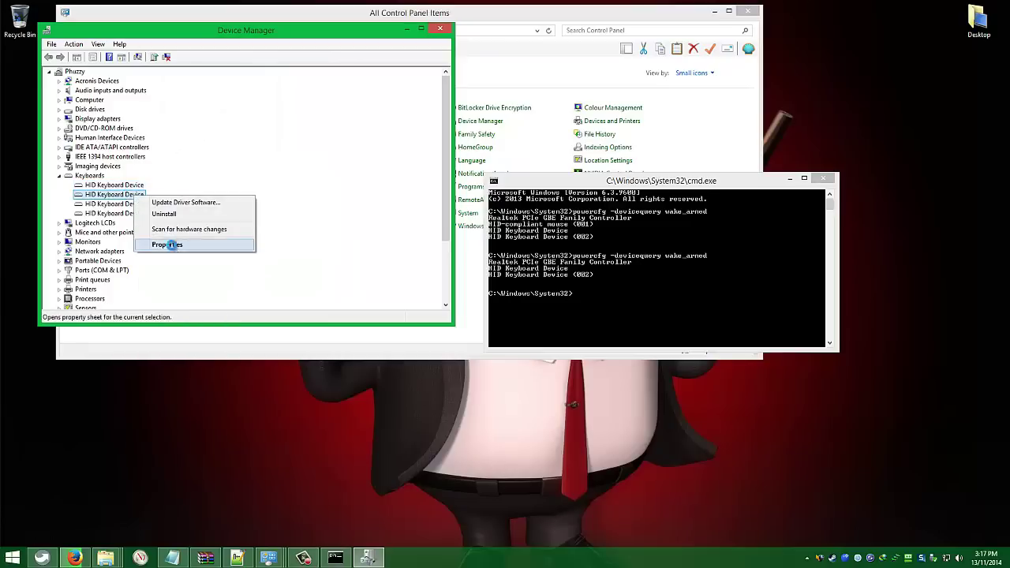
left_click(173, 244)
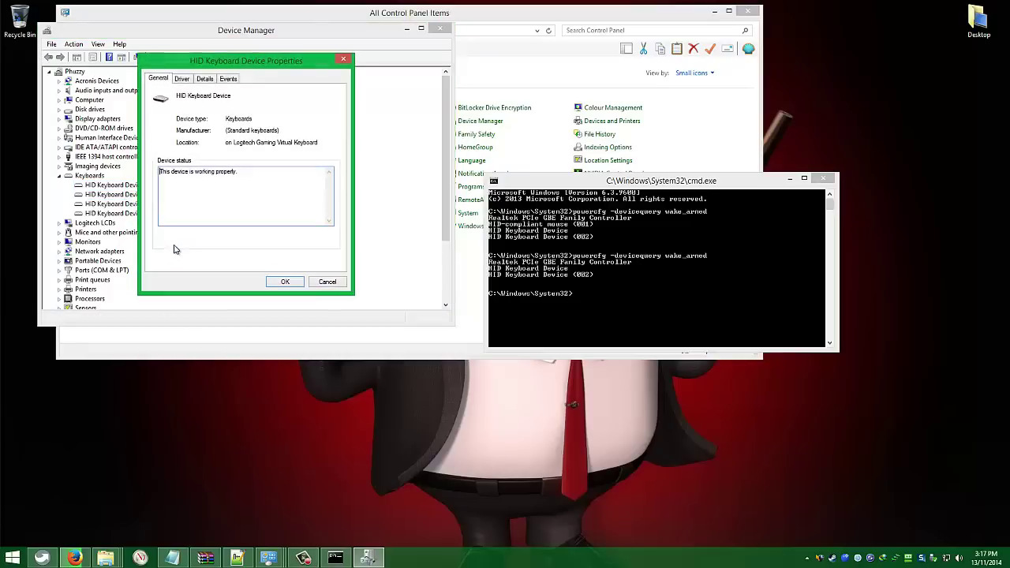
left_click(328, 281)
Step: In the third HID Keyboard Device's power management properties, disable "Allow this device to wake the computer" and confirm
right_click(124, 206)
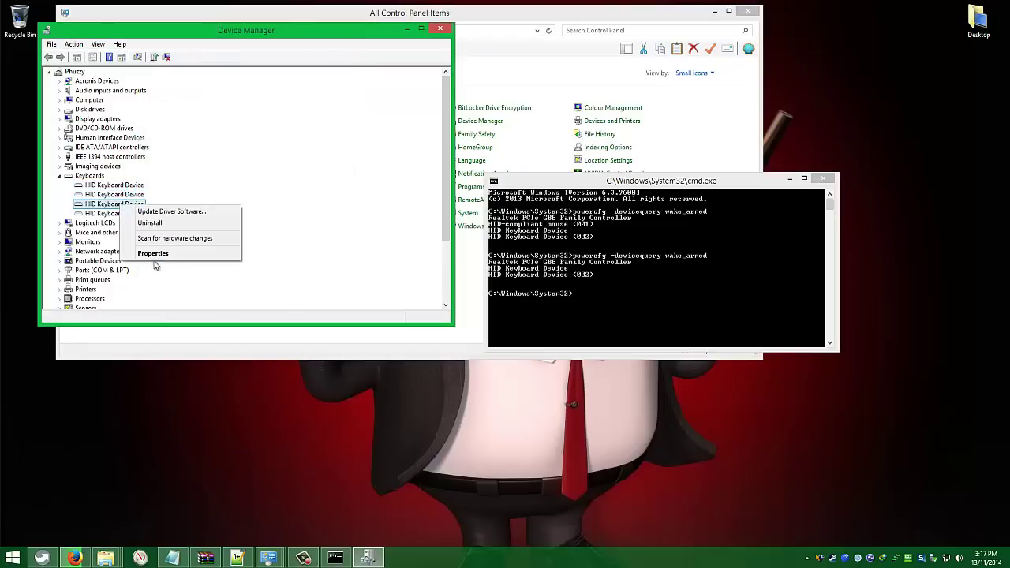
left_click(154, 254)
left_click(262, 79)
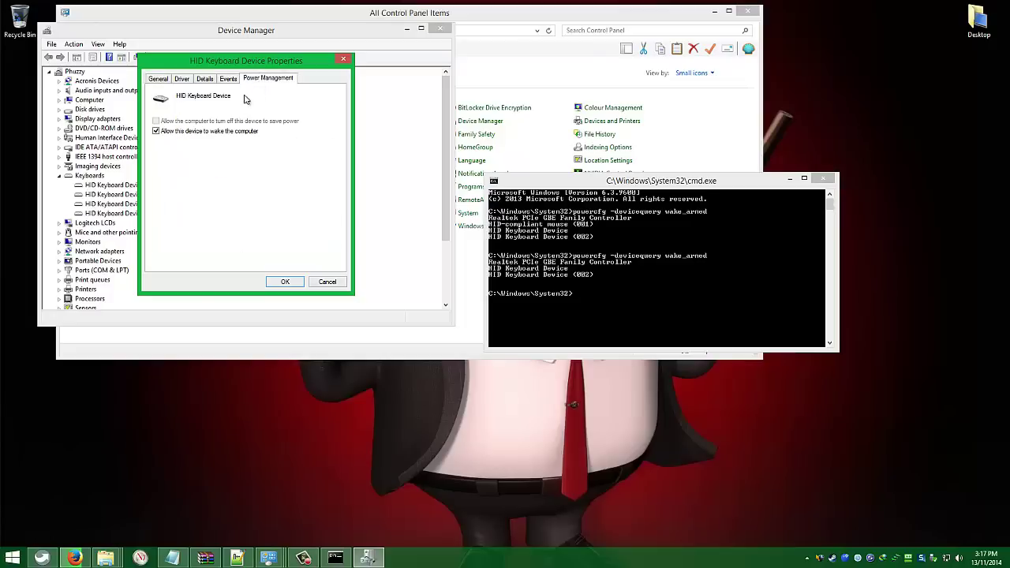
left_click(285, 282)
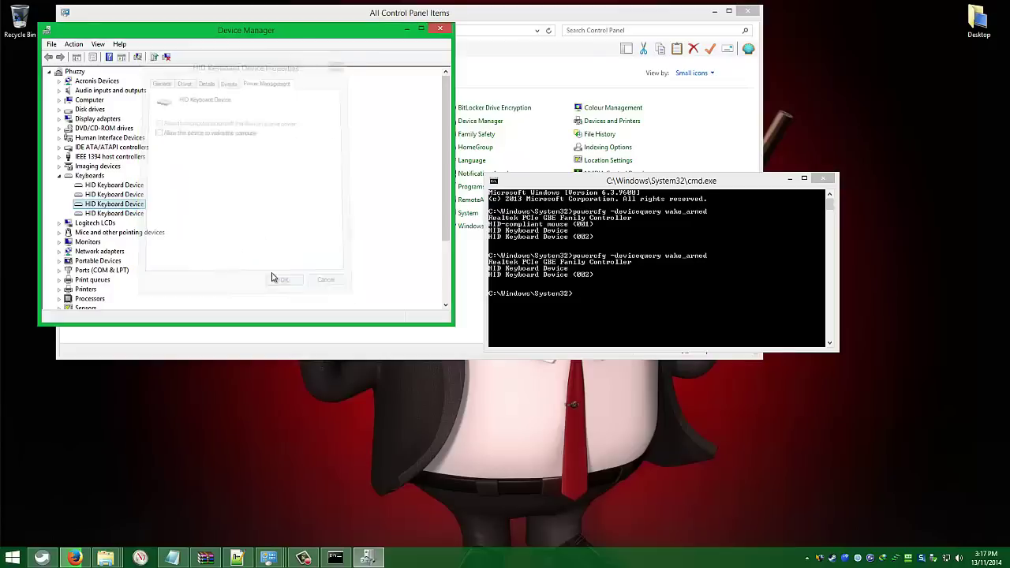
Step: Check the fourth HID Keyboard Device's properties for power management settings and close them without changes
right_click(136, 213)
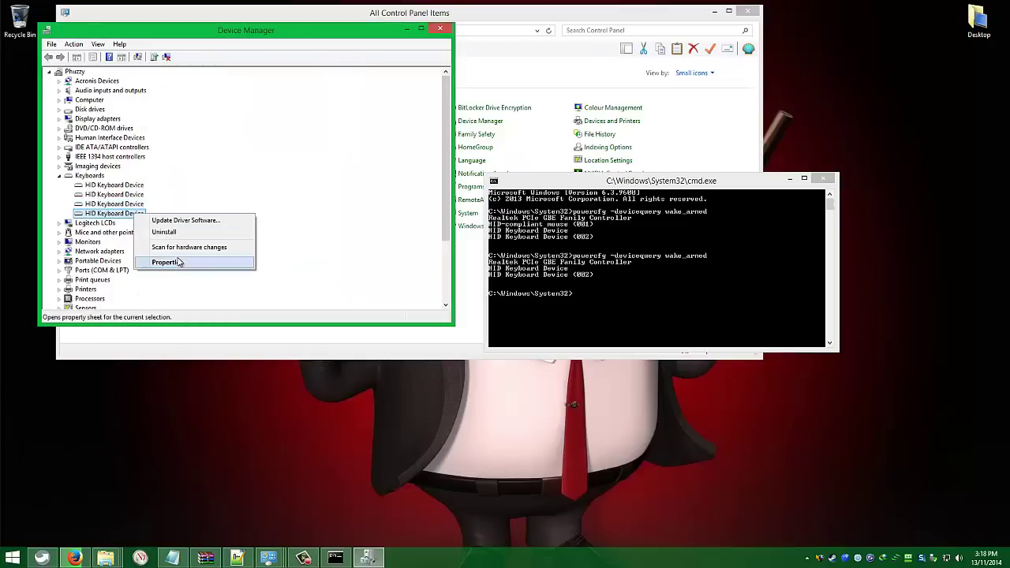
left_click(167, 261)
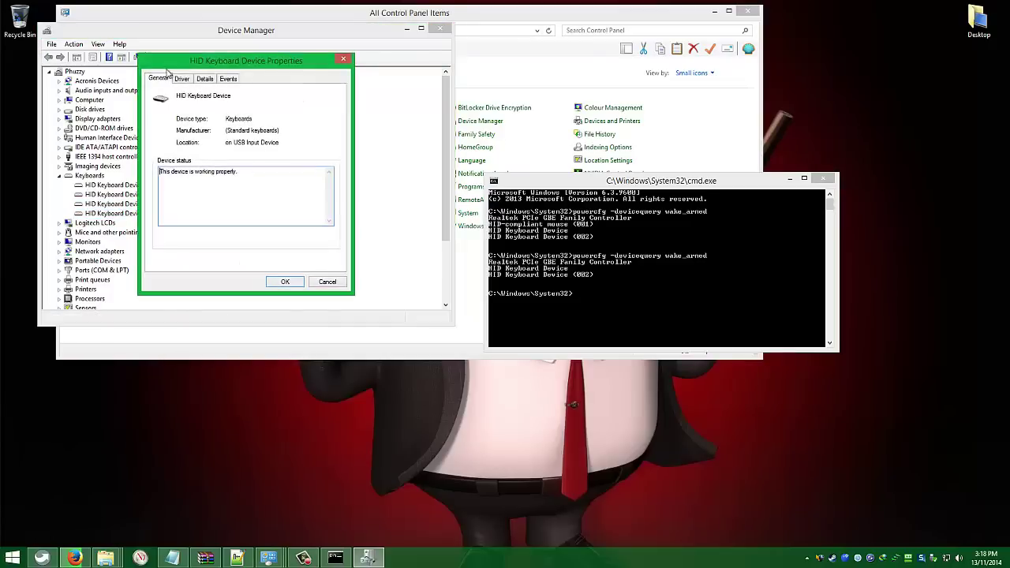
left_click(338, 286)
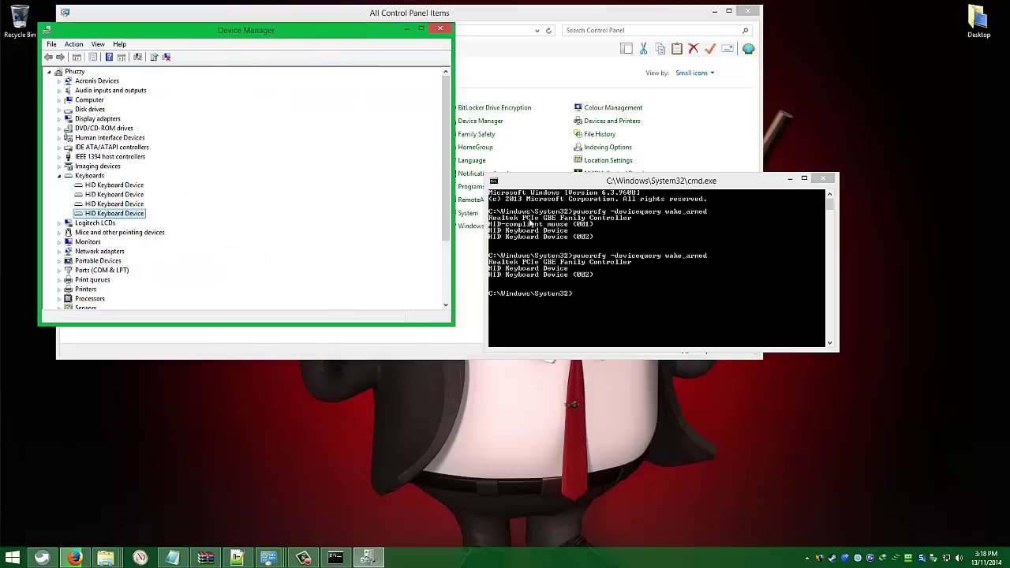
Step: Rerun powercfg -devicequery wake_armed in the Command Prompt to check the wake-enabled devices after the keyboard changes
left_click(549, 180)
key("Up")
key("Return")
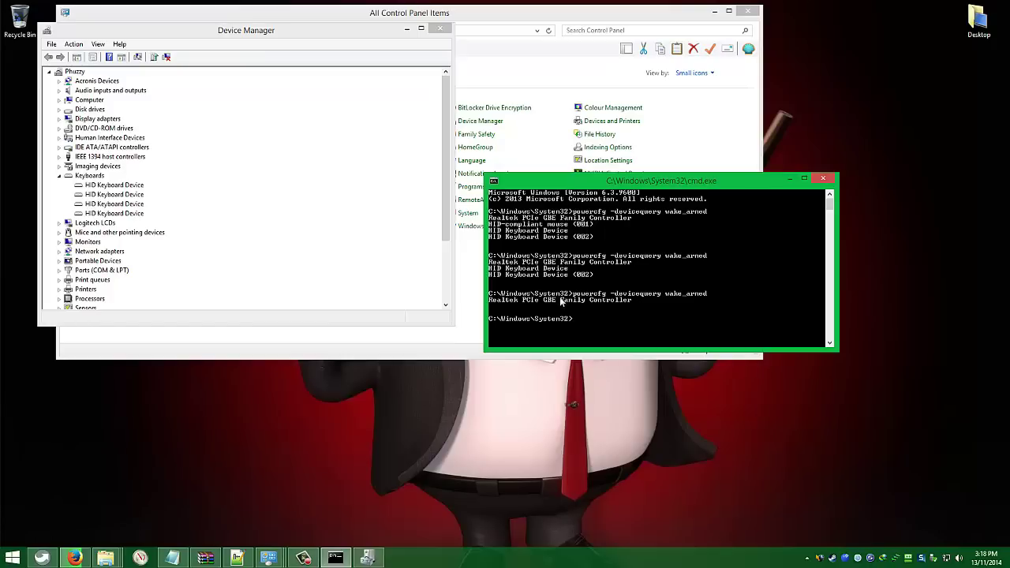
Step: Collapse Keyboards, expand Network adapters and disable "Allow this device to wake the computer" for the Realtek PCIe GBE Family Controller
left_click(59, 176)
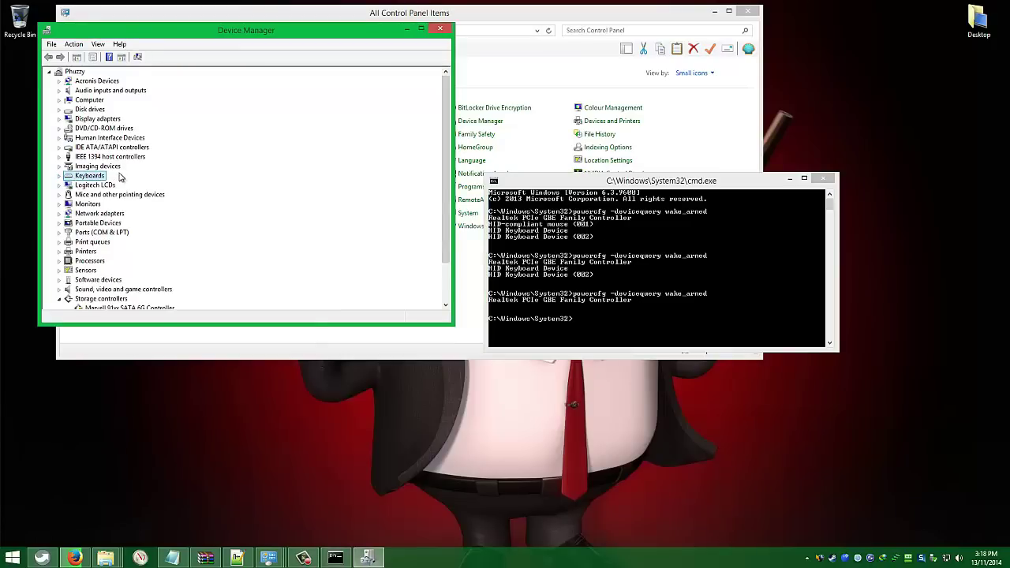
double_click(109, 215)
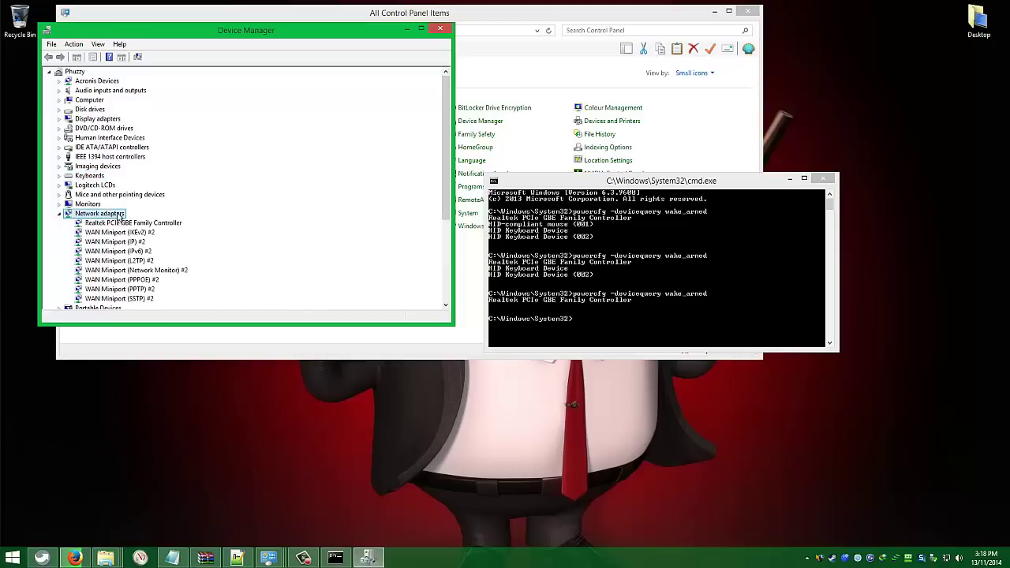
left_click(127, 224)
right_click(129, 224)
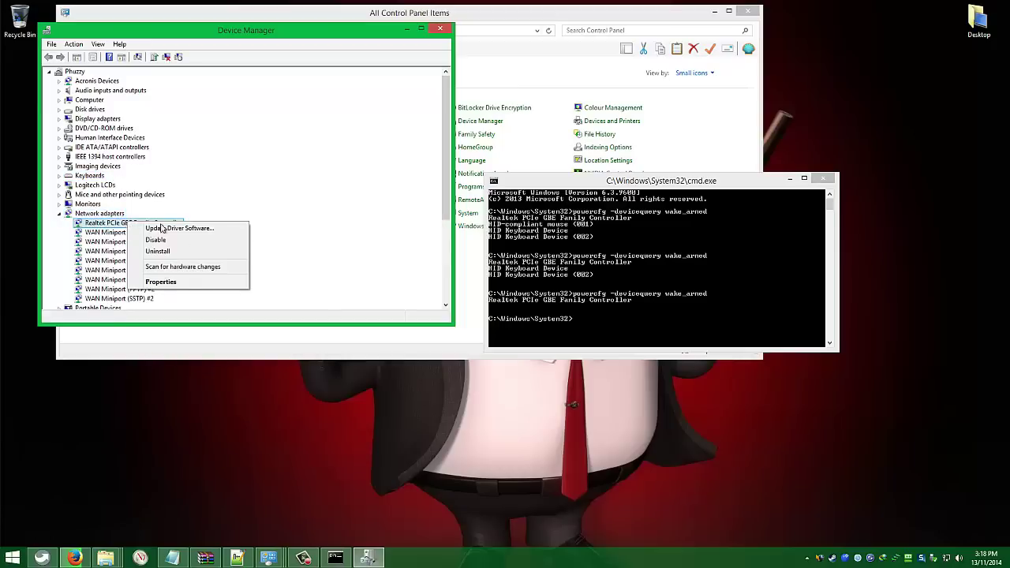
left_click(183, 282)
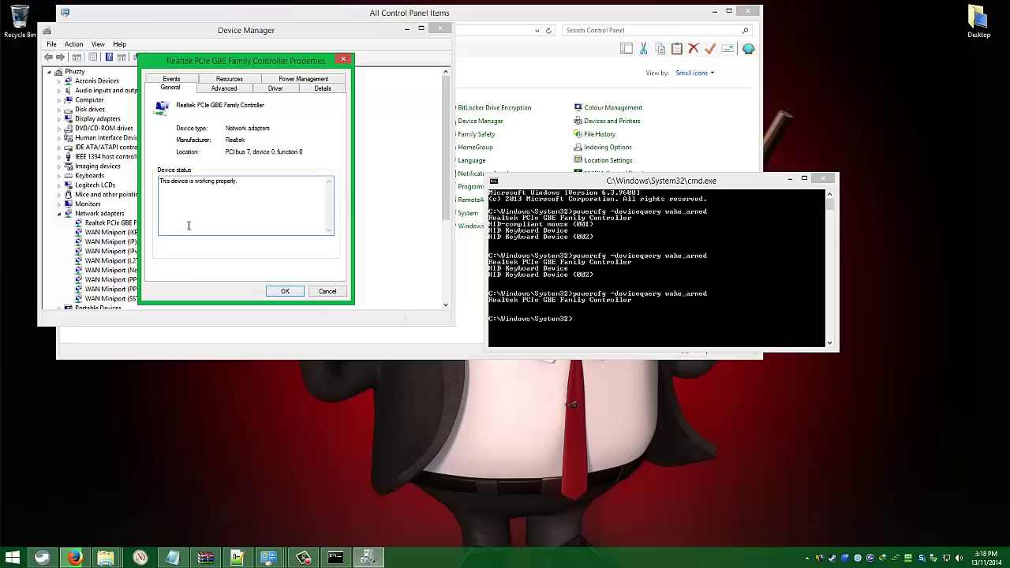
left_click(287, 81)
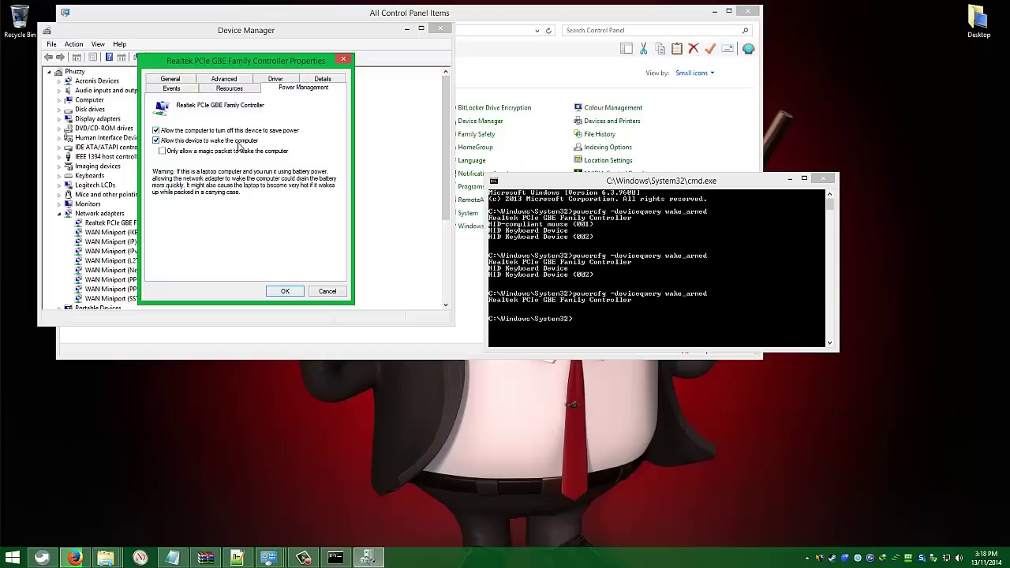
left_click(156, 141)
left_click(287, 291)
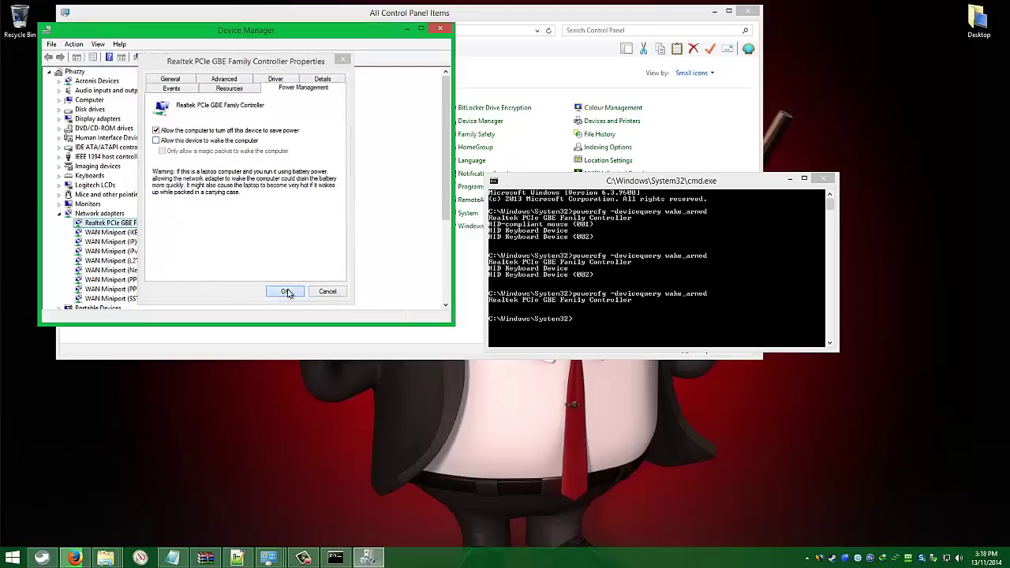
Step: Run powercfg -devicequery wake_armed again in the Command Prompt to check for any remaining wake-enabled devices
left_click(562, 185)
key("Up")
key("Return")
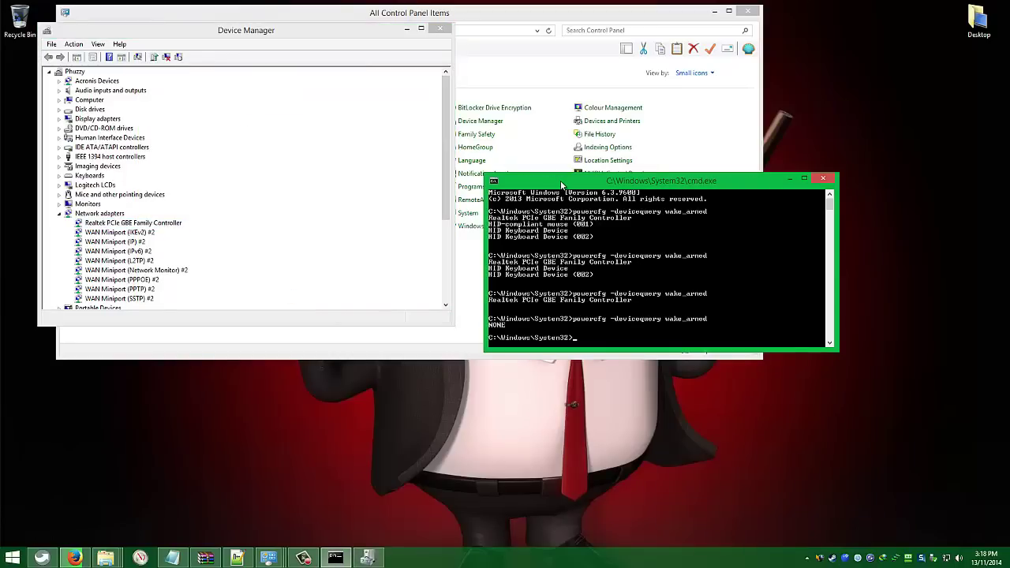